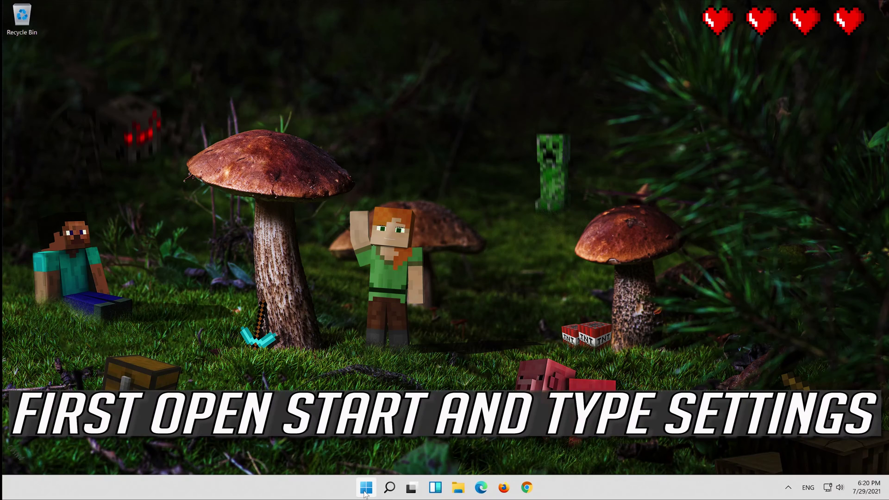
Search for the Settings app, open it and go to the Apps & features page
type("setting")
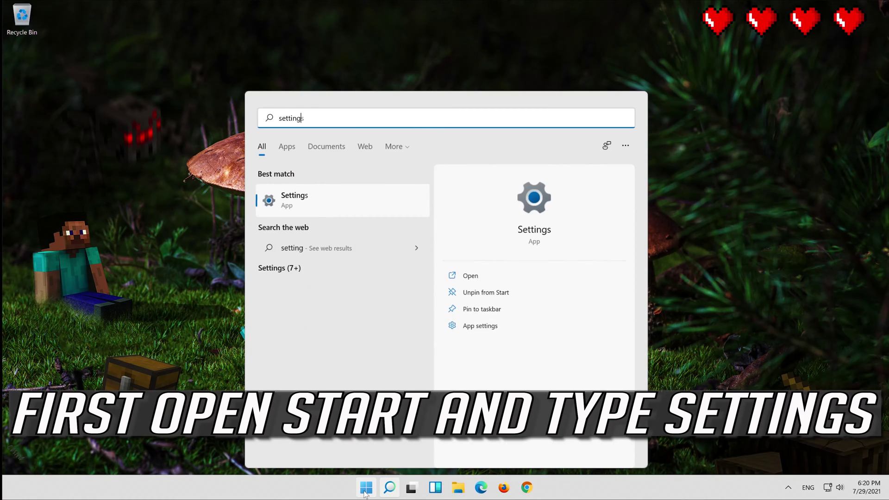
type("s")
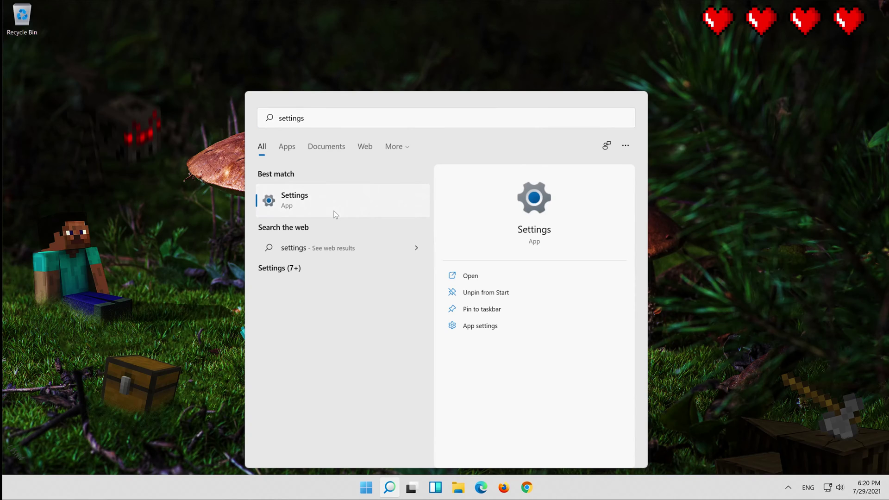
left_click(336, 214)
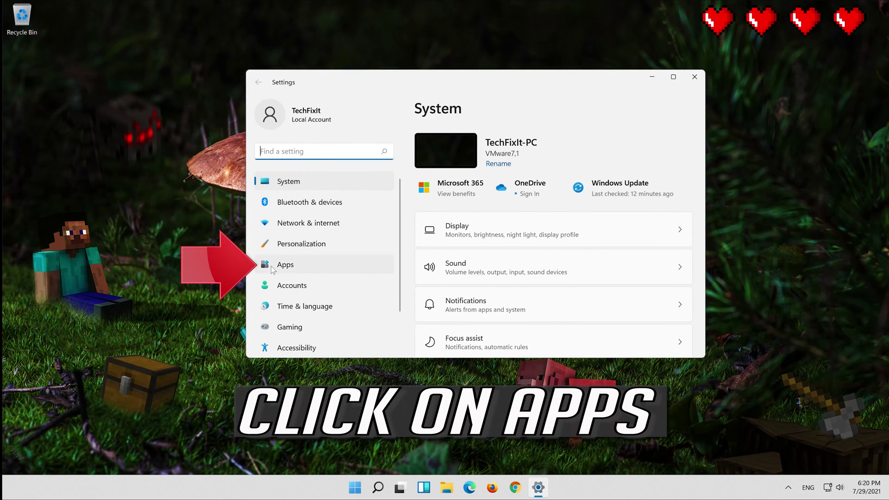
left_click(309, 271)
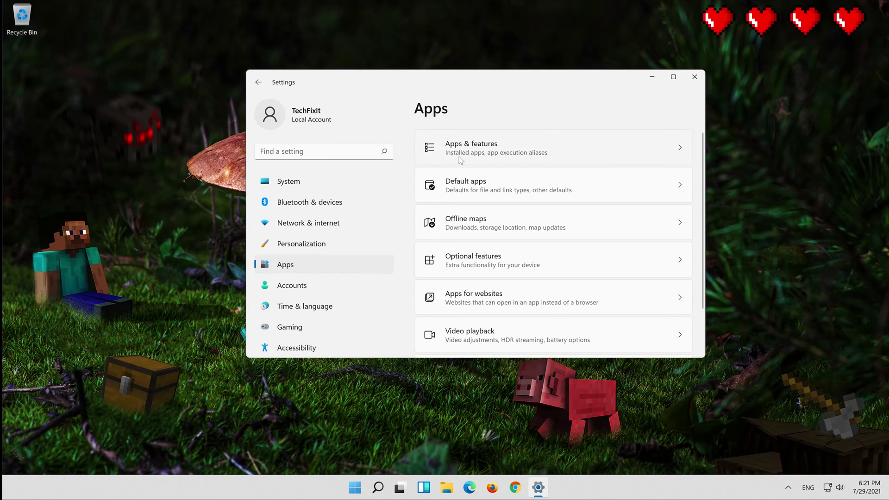
left_click(459, 157)
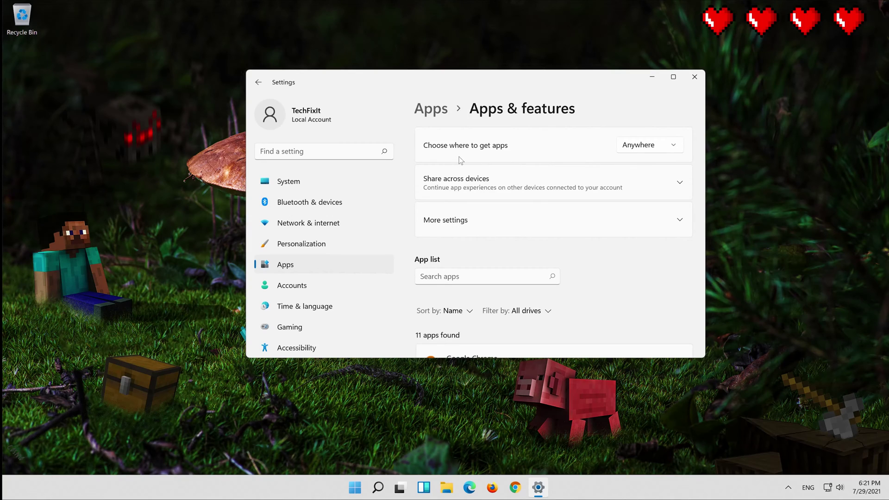
Find Microsoft Store in the list of installed apps and open its advanced options
scroll(562, 243, "down", 1)
scroll(561, 244, "down", 15)
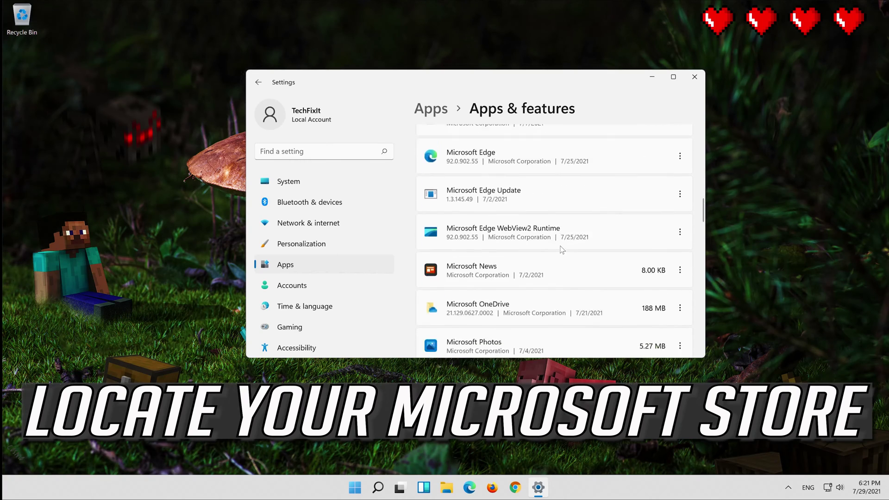
scroll(563, 249, "down", 4)
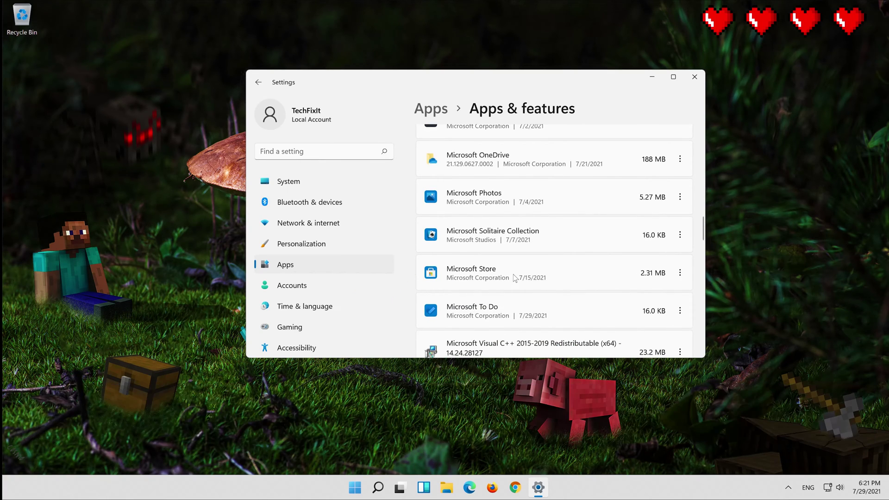
left_click(679, 273)
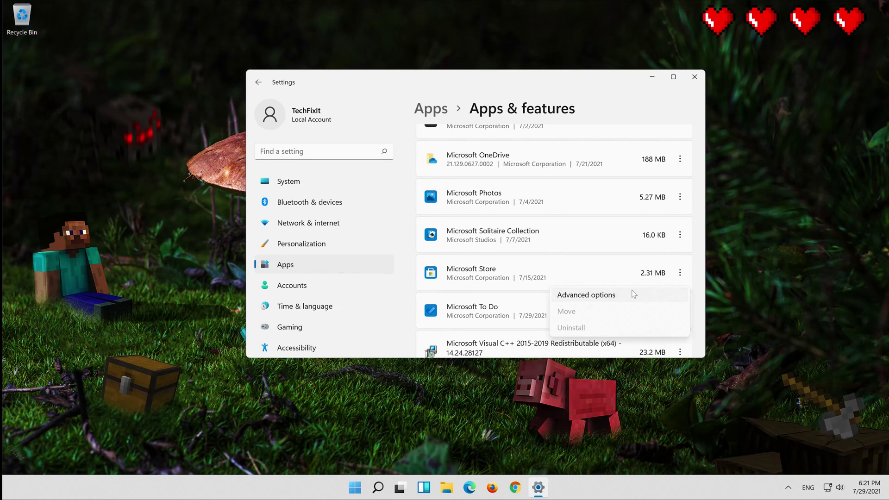
left_click(633, 293)
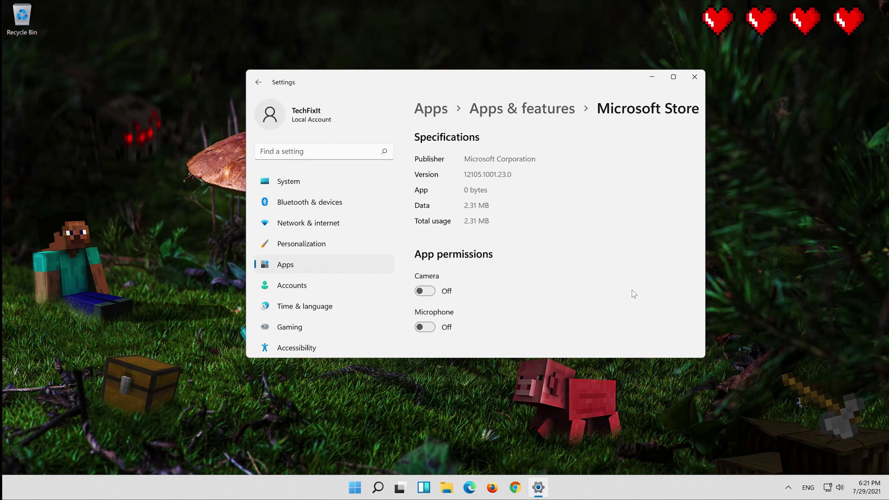
Repair the Microsoft Store app, then reset it and confirm deleting its app data
scroll(579, 235, "down", 8)
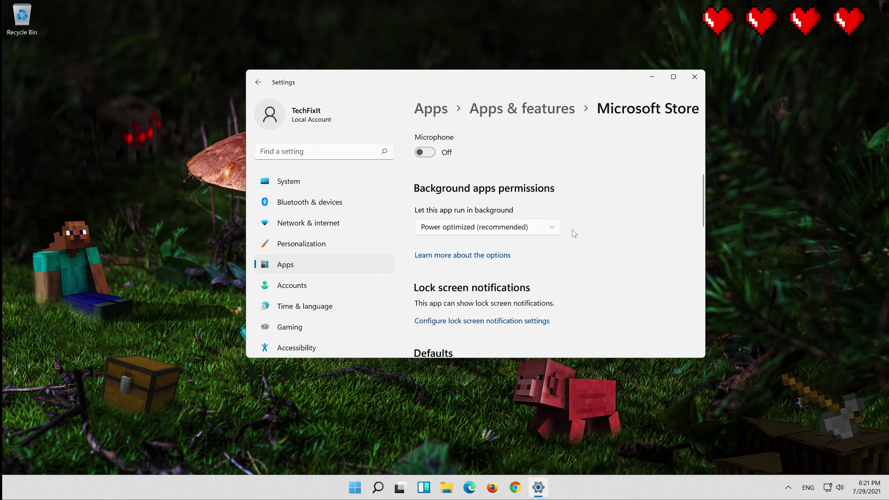
scroll(579, 234, "down", 5)
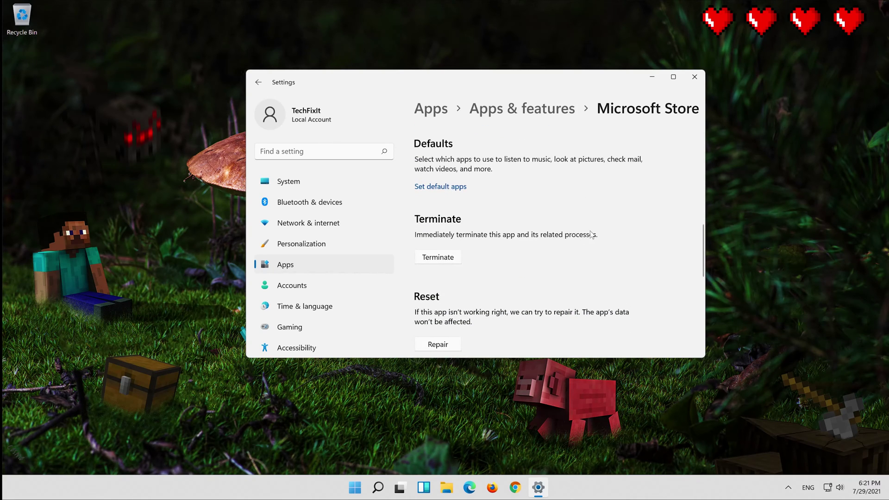
scroll(590, 230, "down", 1)
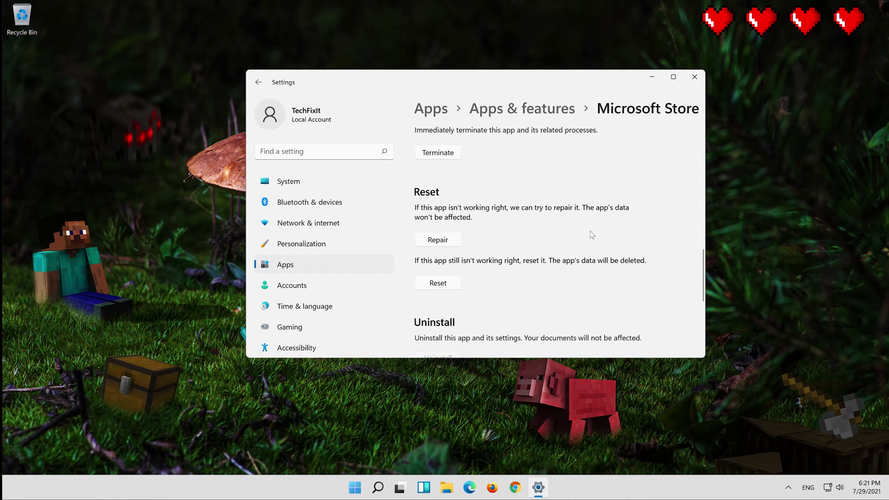
left_click(431, 240)
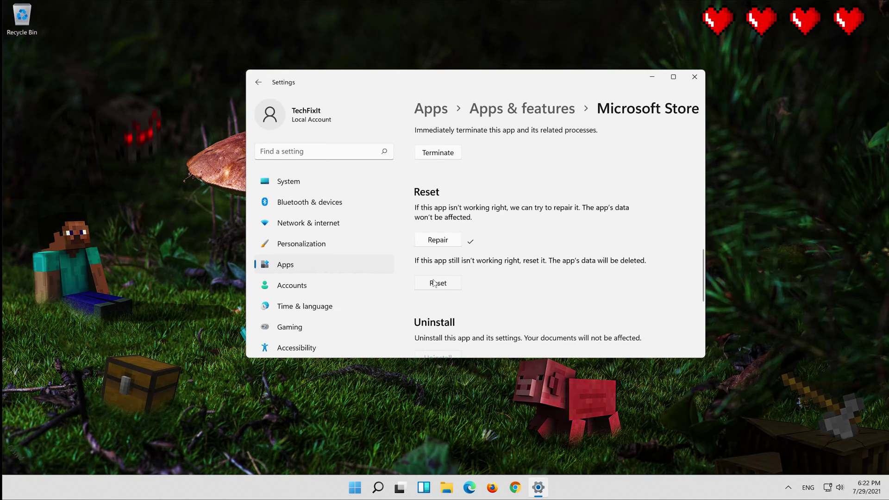
left_click(434, 283)
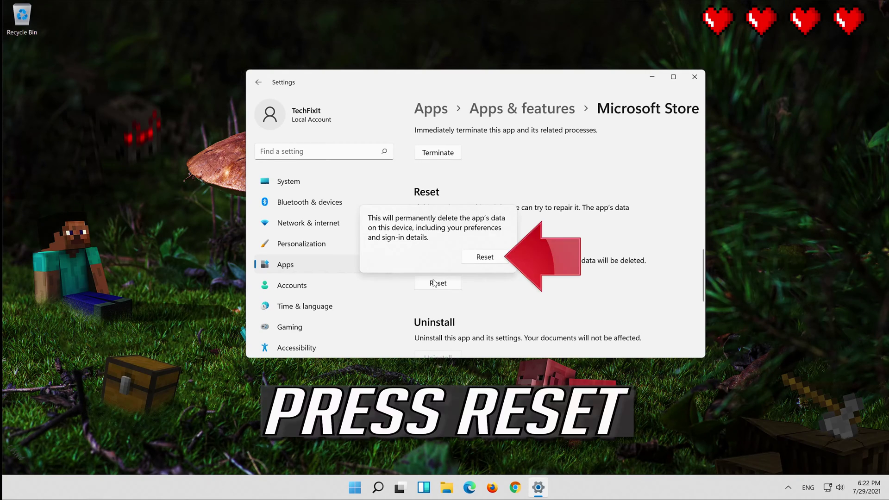
left_click(485, 262)
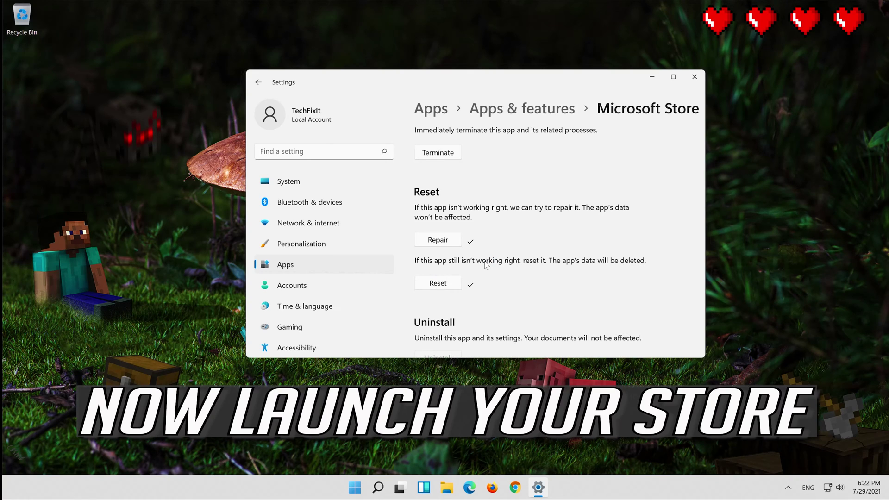
Close Settings, launch Microsoft Store and move its window further to the right across the desktop
scroll(486, 265, "up", 3)
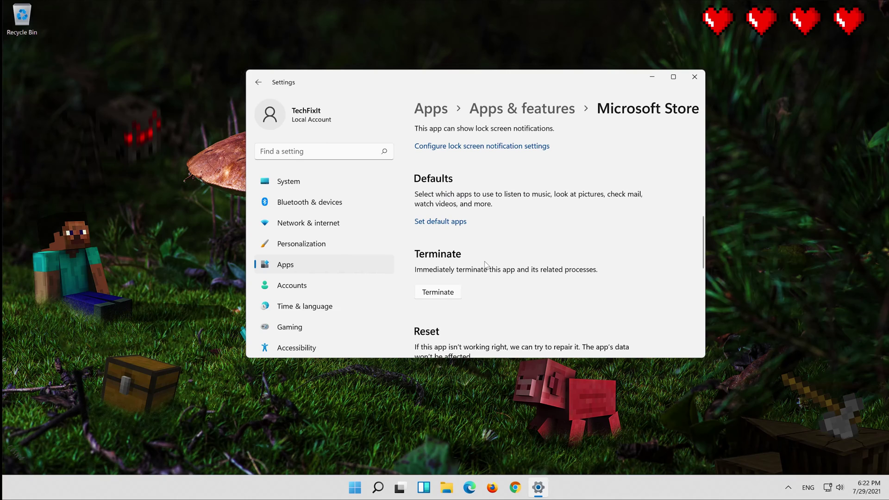
left_click(695, 79)
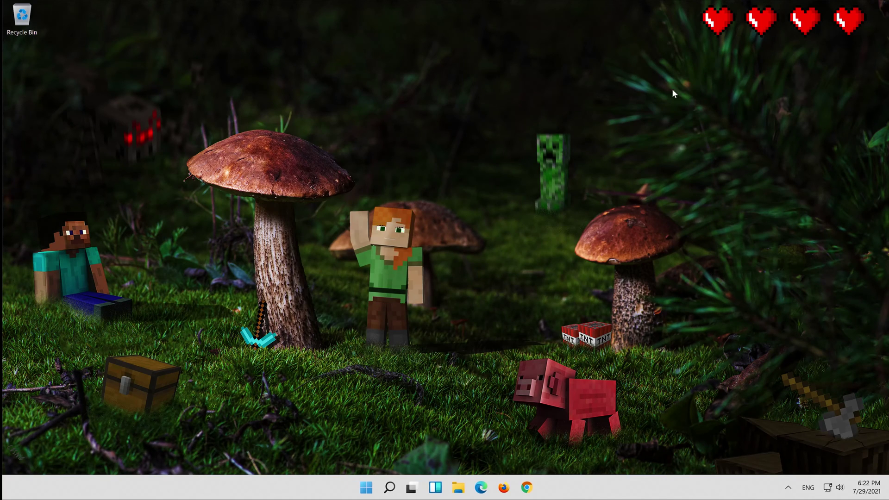
left_click(368, 487)
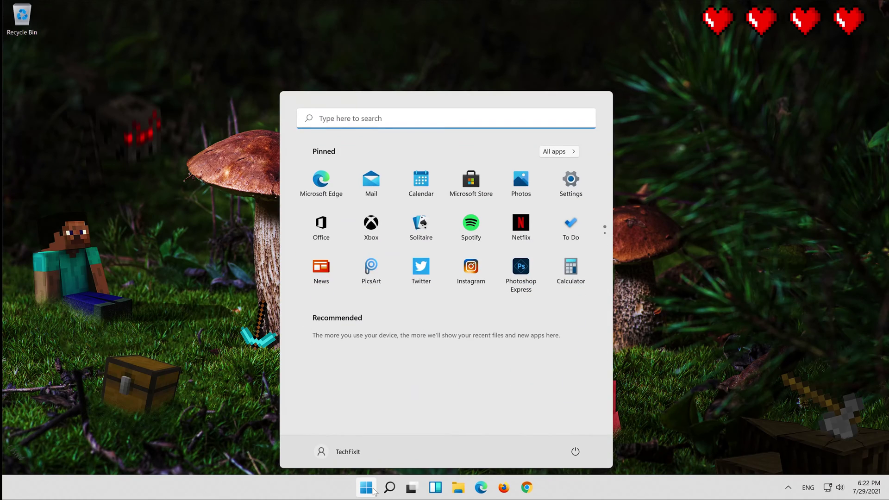
left_click(471, 181)
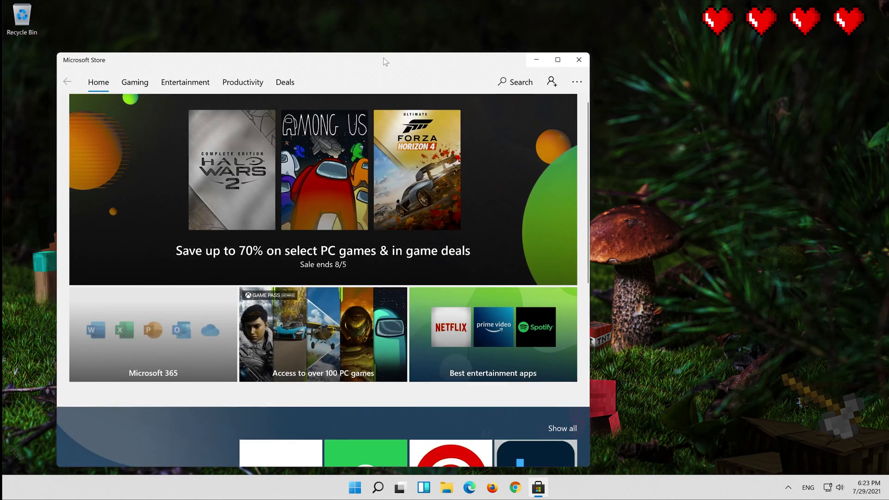
left_click_drag(384, 57, 532, 40)
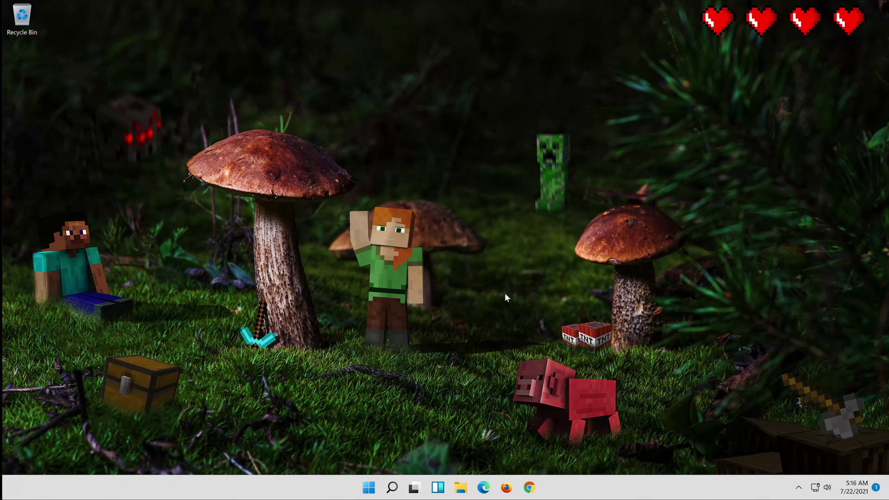
Open Settings again and go to the Other troubleshooters page within the System troubleshooting options
left_click(370, 488)
type("settings")
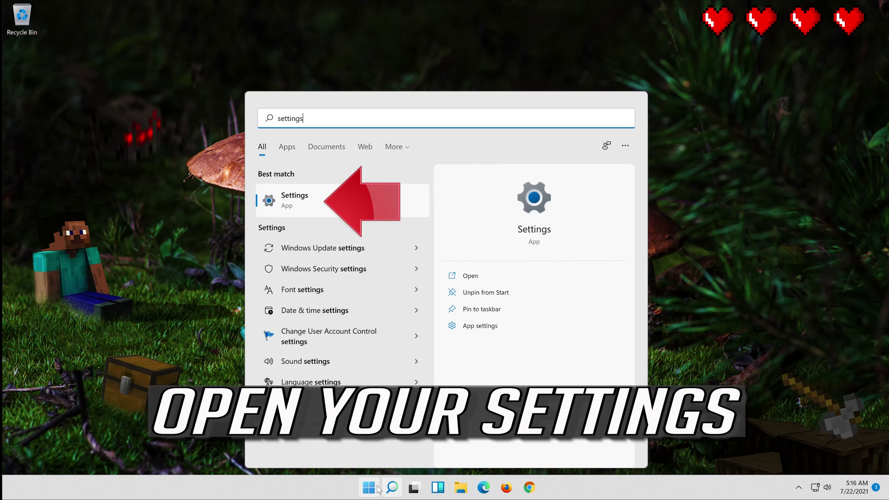
left_click(332, 204)
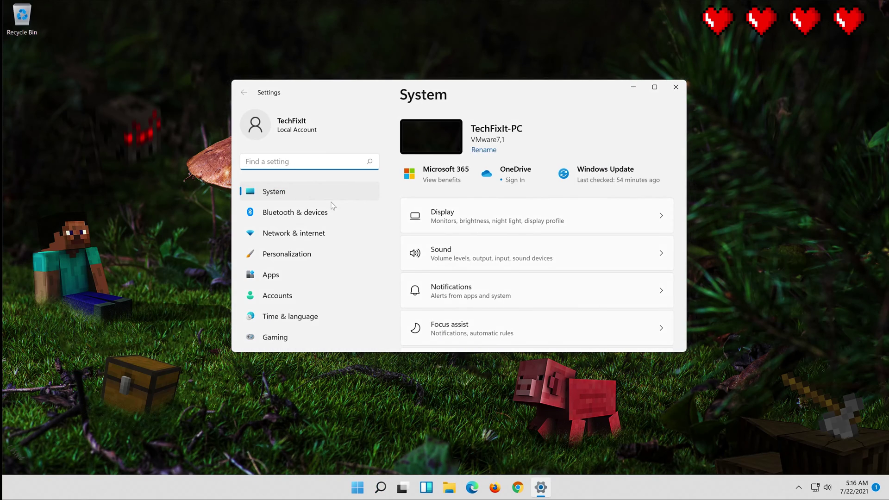
left_click(293, 195)
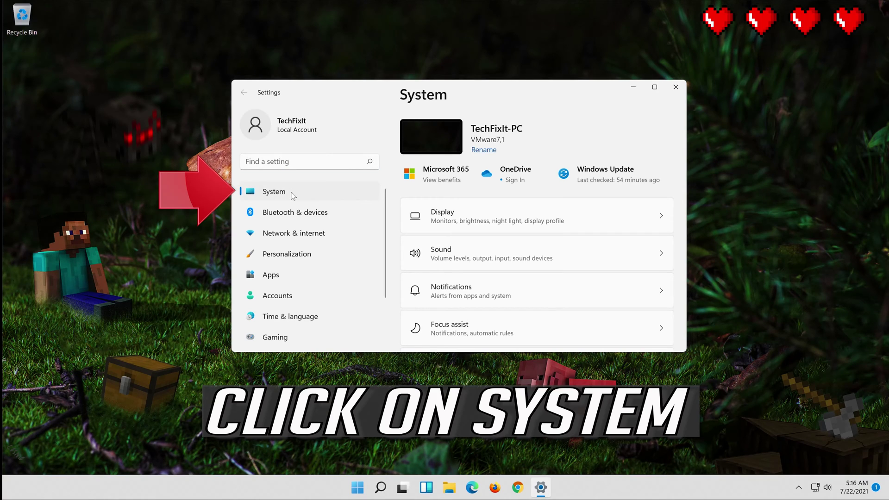
scroll(508, 286, "down", 4)
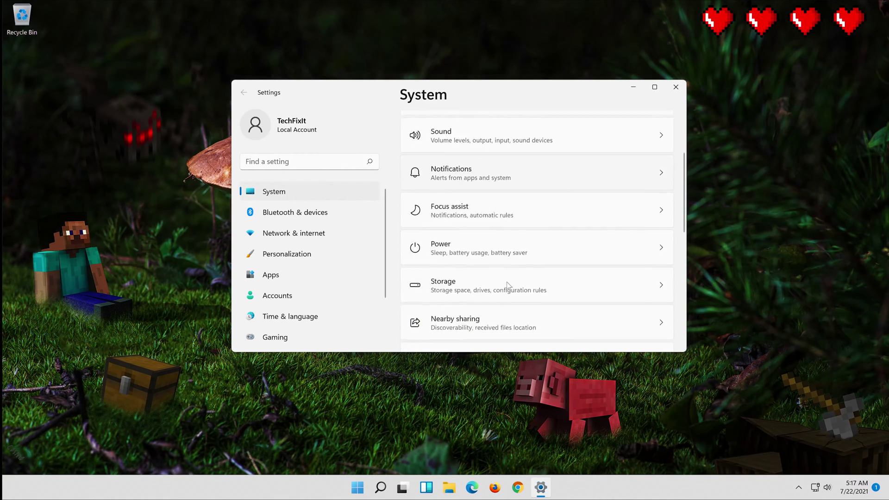
scroll(510, 285, "down", 2)
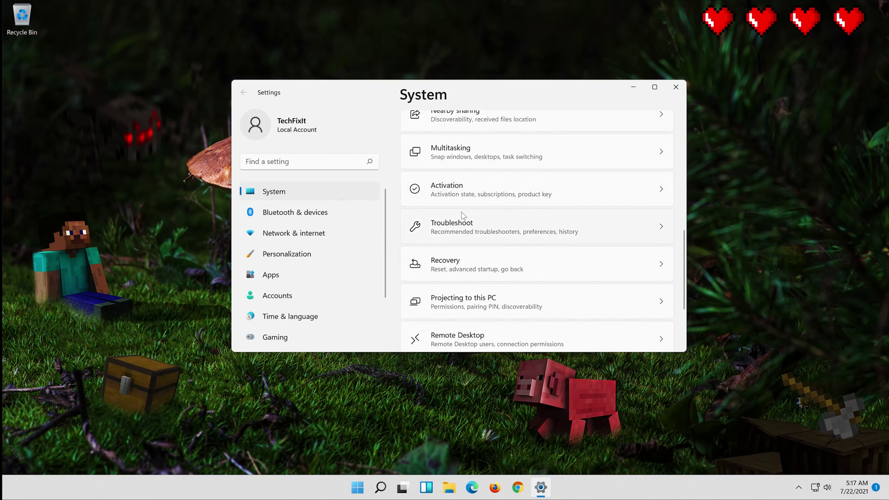
left_click(483, 230)
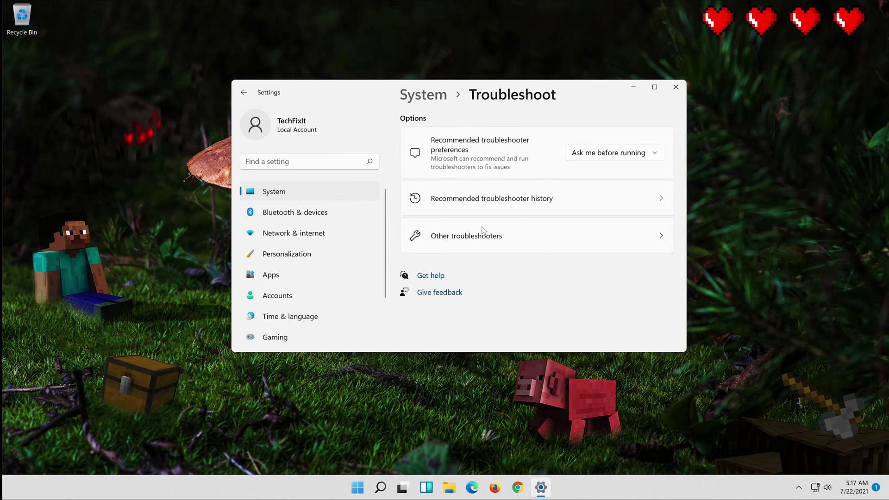
left_click(505, 237)
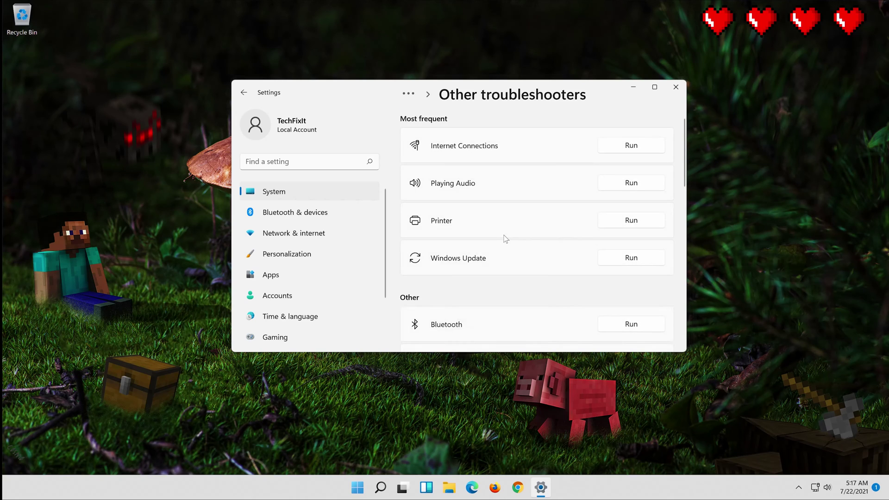
Run the Windows Store Apps troubleshooter
scroll(505, 239, "down", 5)
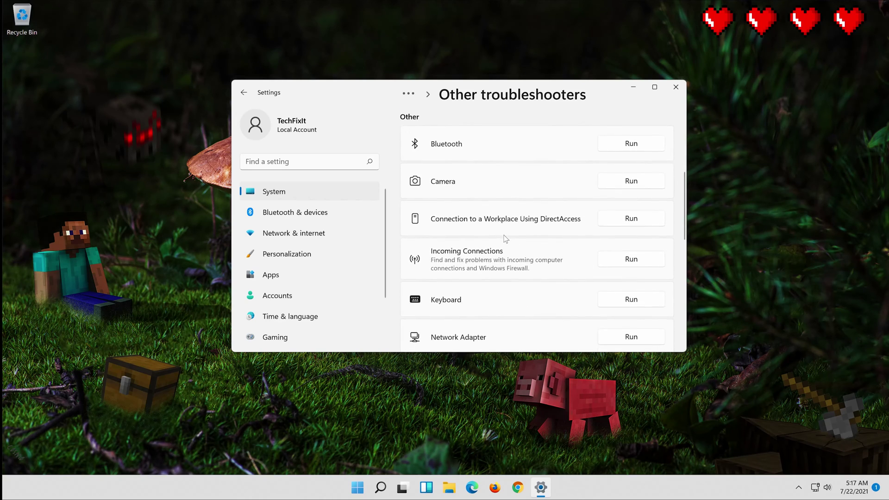
scroll(506, 238, "down", 4)
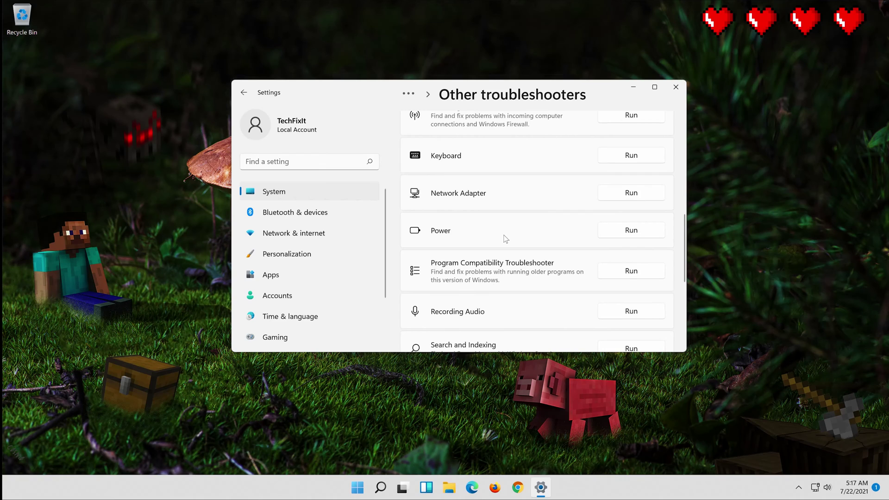
scroll(506, 239, "down", 4)
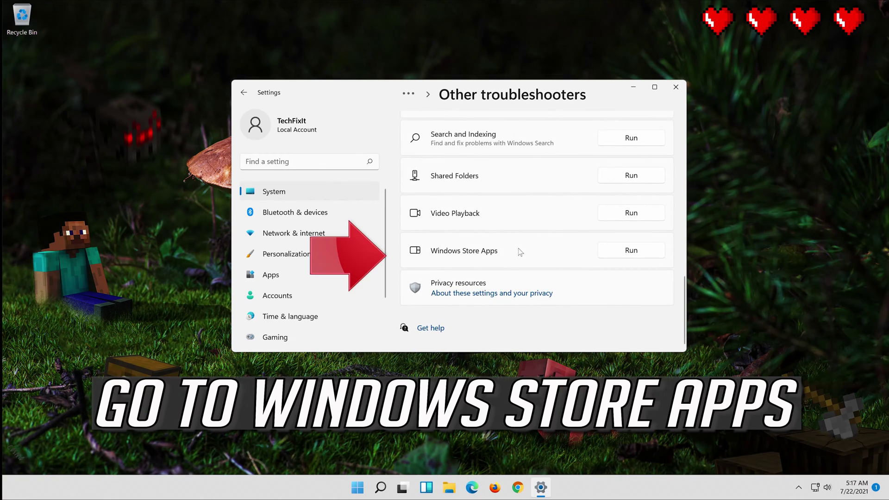
left_click(636, 251)
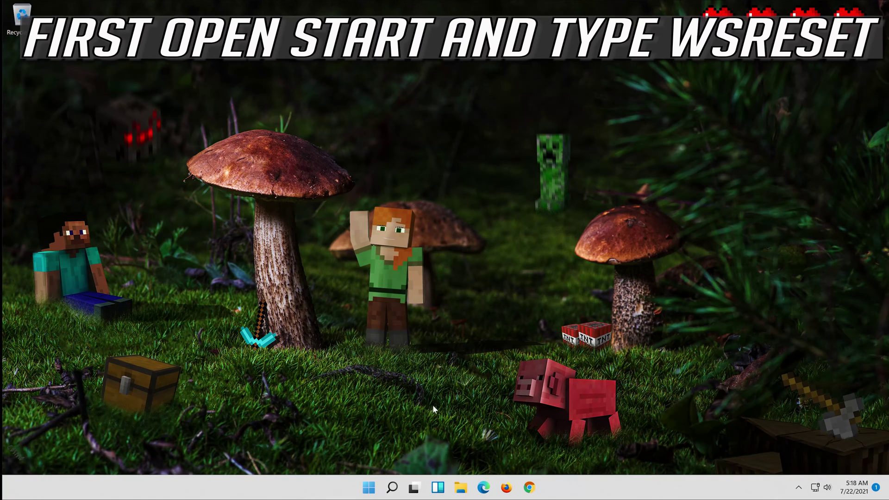
Search for the wsreset command and run it to reset the Microsoft Store cache
left_click(369, 488)
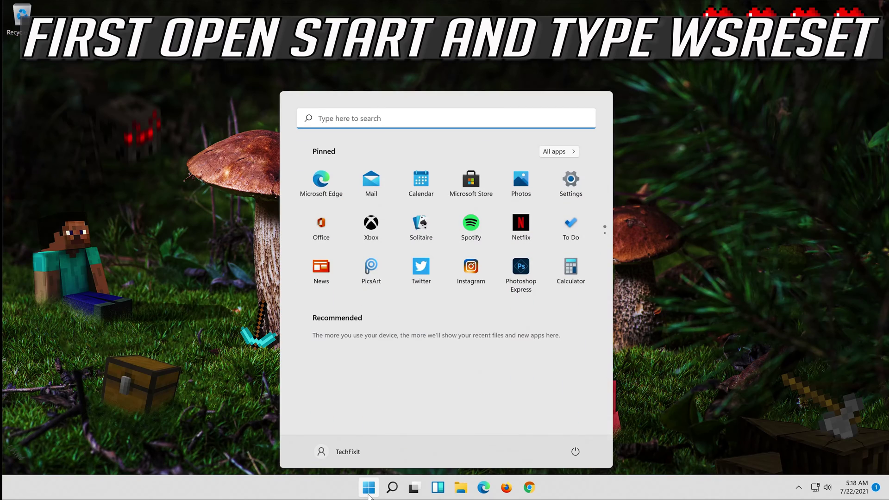
type("ws")
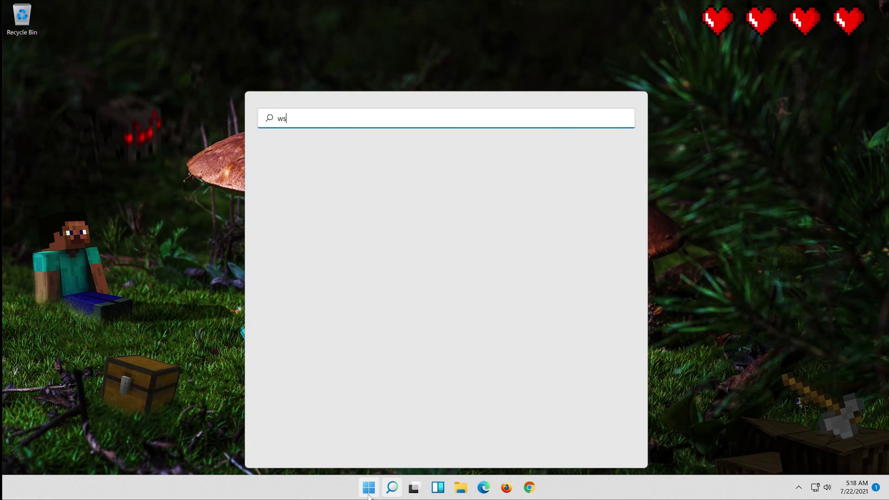
type("reset")
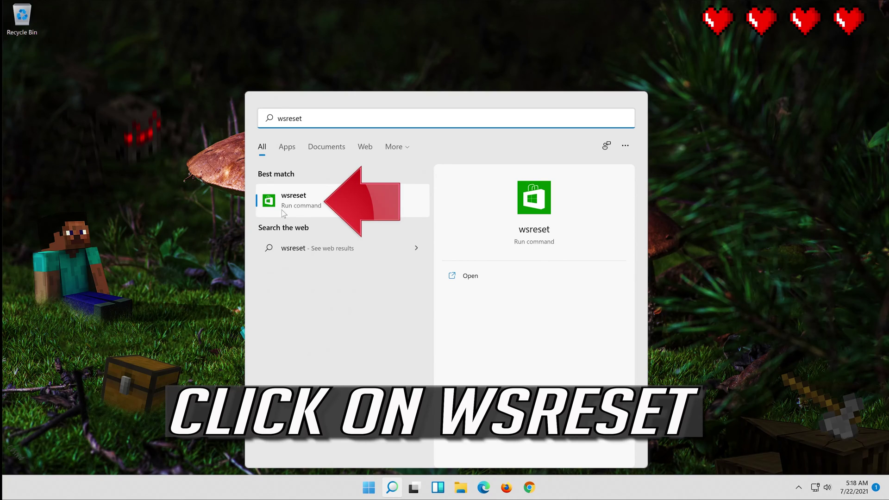
left_click(309, 202)
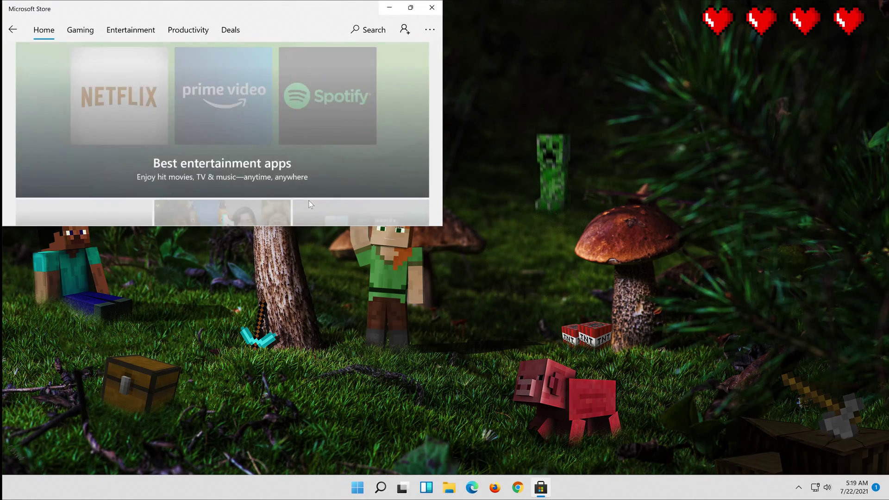
Move the Microsoft Store window away from the screen corner towards the middle of the desktop
left_click_drag(275, 10, 452, 105)
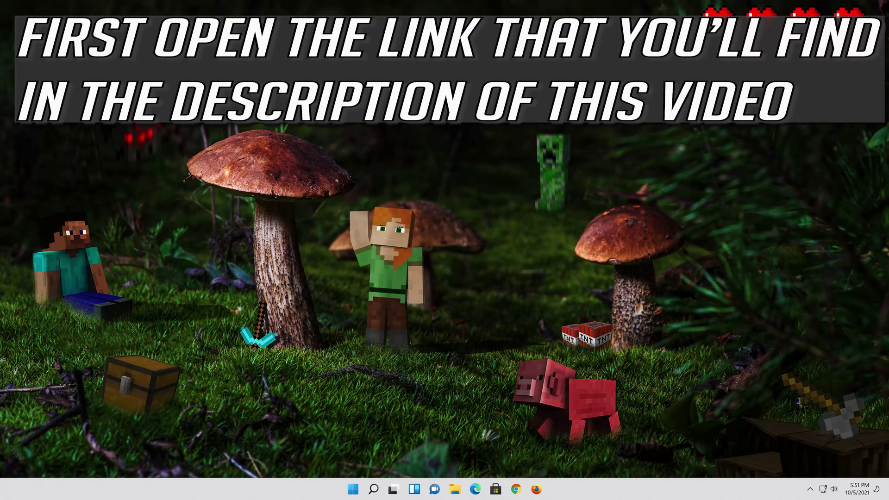
Open Firefox and load the copied link to Microsoft's Download Windows 11 page
left_click(536, 489)
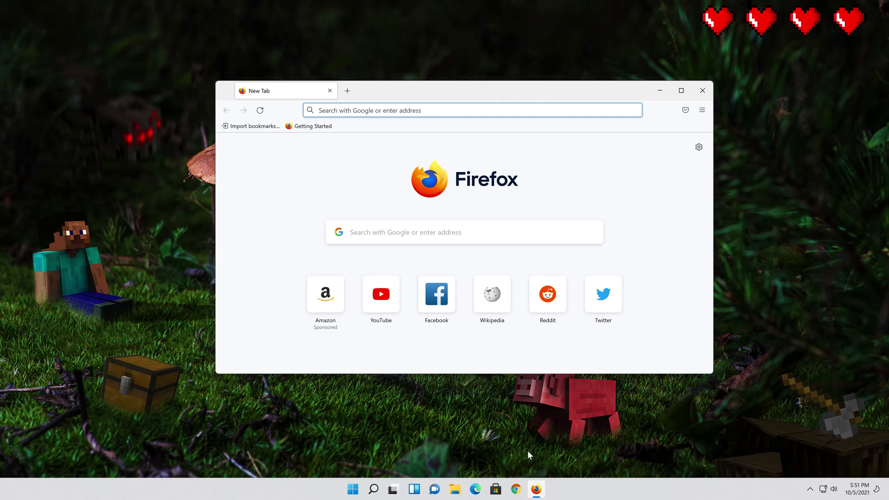
right_click(431, 110)
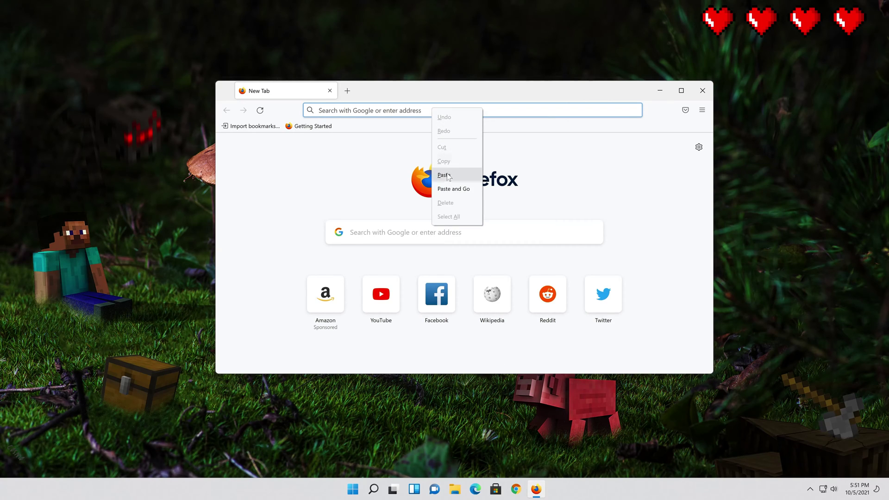
left_click(451, 190)
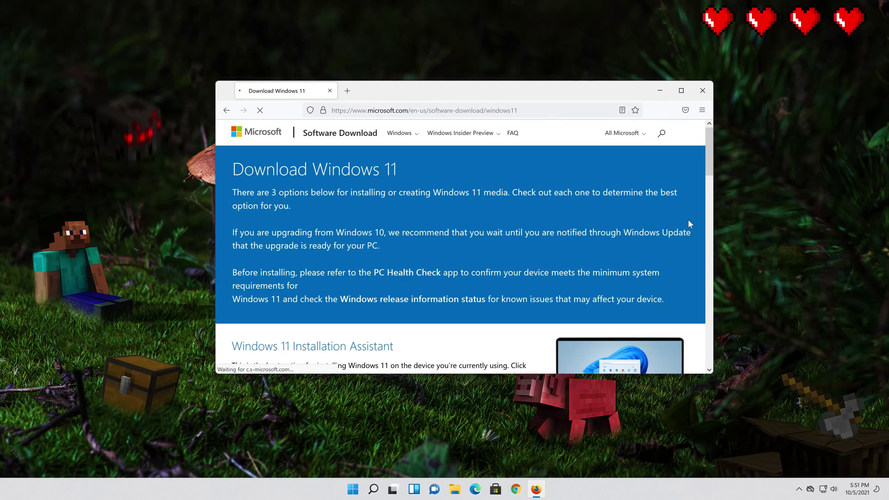
Download MediaCreationToolW11.exe from the Create Windows 11 Installation Media section, save it and close the browser
scroll(677, 228, "down", 8)
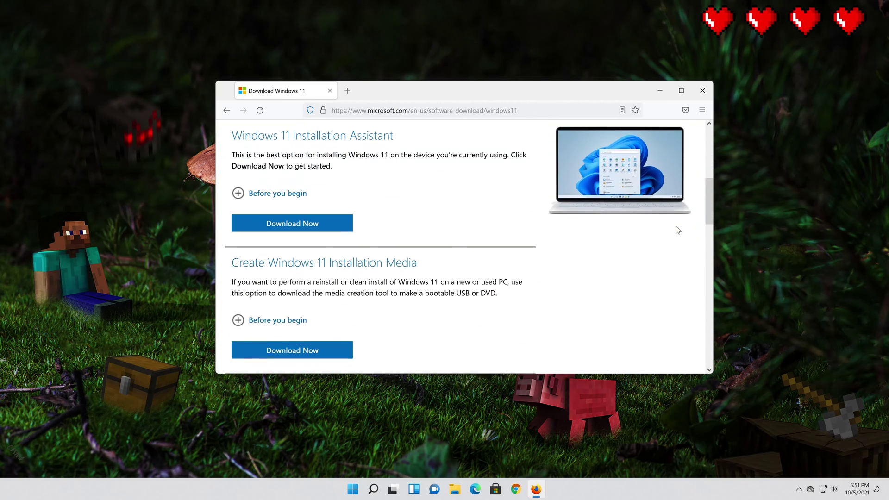
scroll(655, 234, "up", 2)
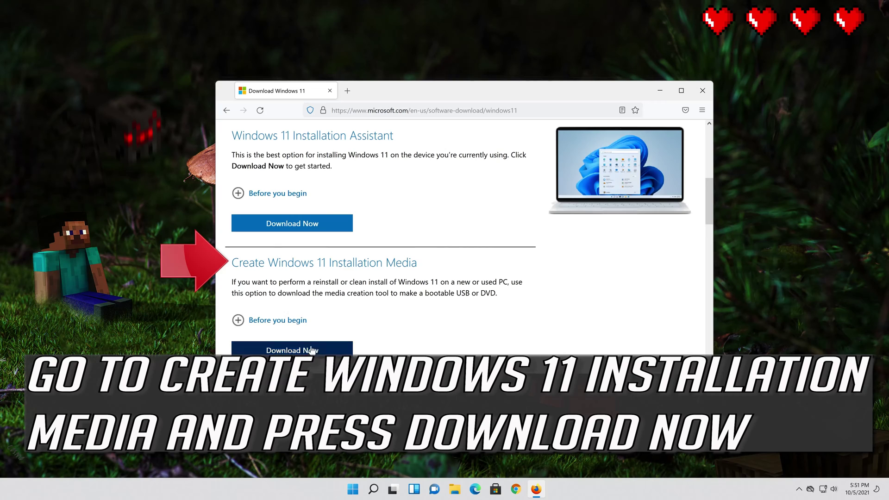
left_click(292, 350)
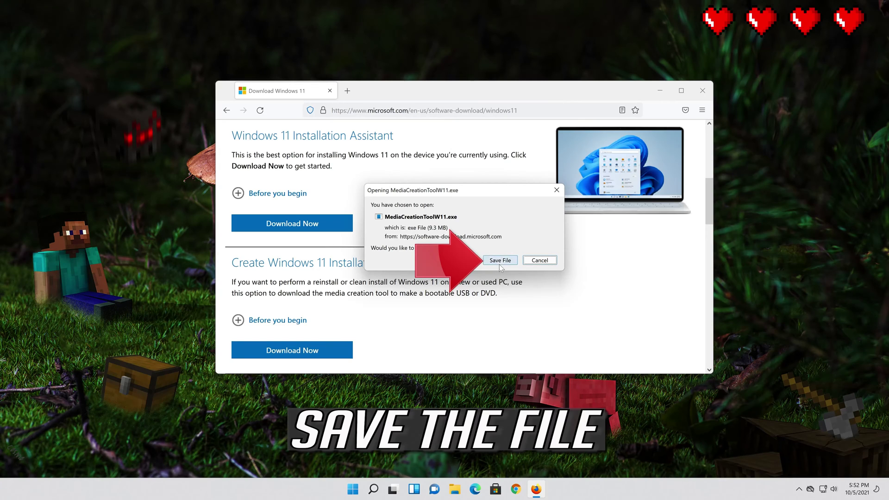
left_click(499, 264)
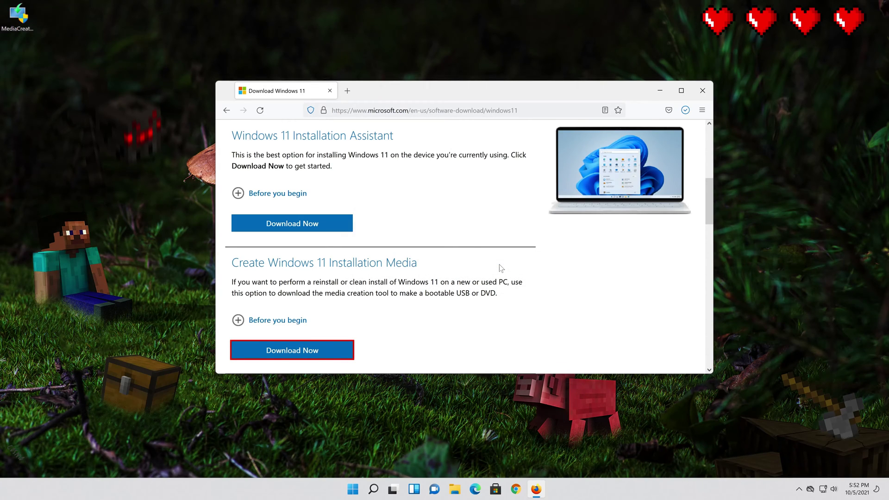
left_click(703, 90)
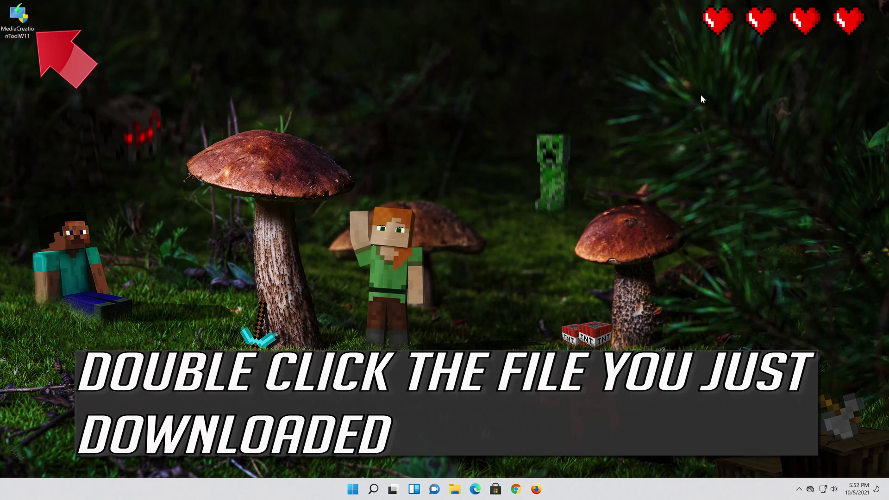
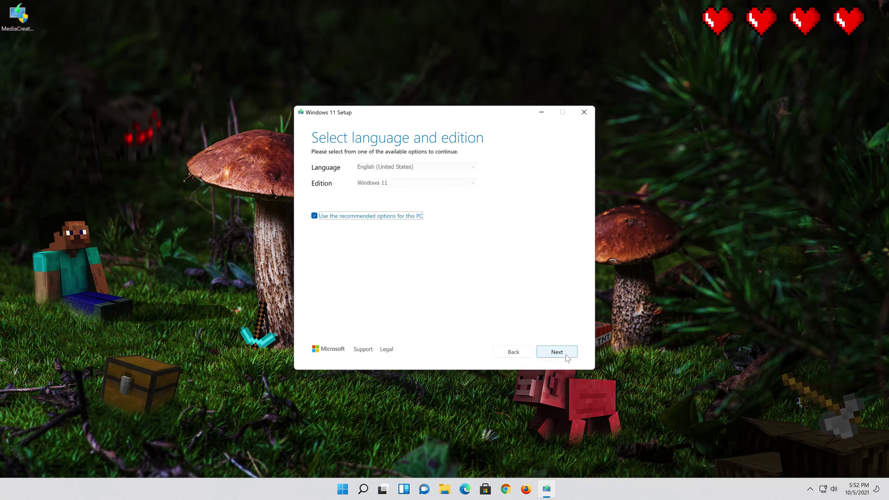
Continue Windows 11 Setup with the recommended options for this PC: English (United States) language and Windows 11 edition
left_click(324, 215)
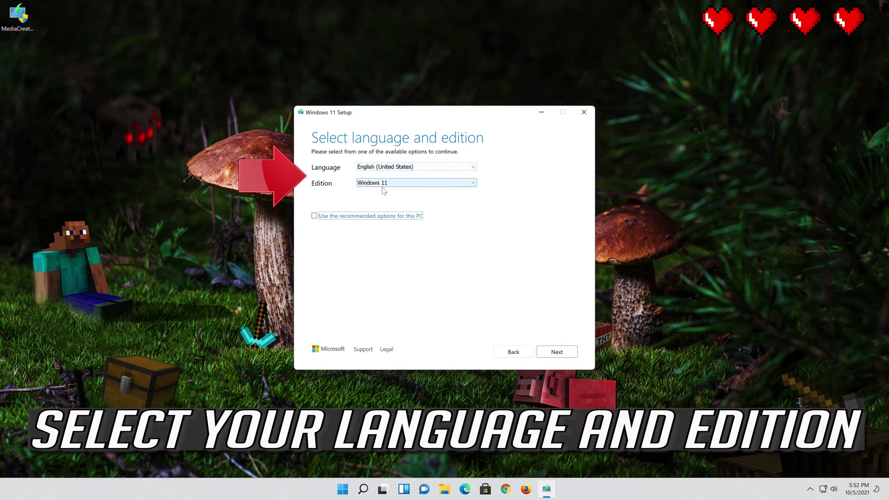
left_click(314, 215)
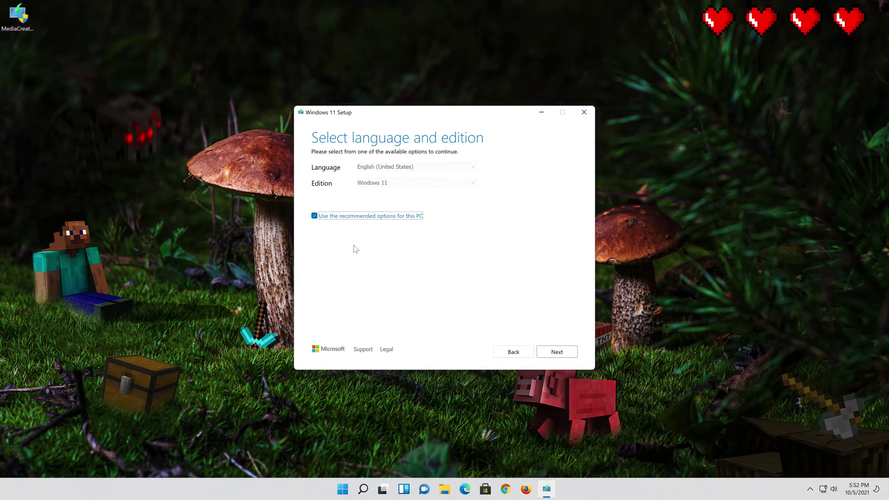
left_click(558, 353)
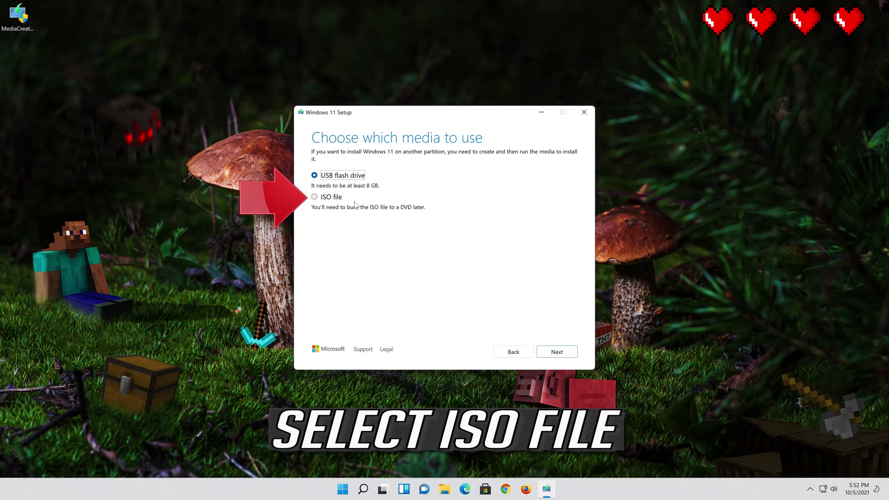
Create the installation media as an ISO file saved to the Desktop under the name Windows 11, and finish the media creation
left_click(315, 197)
left_click(565, 352)
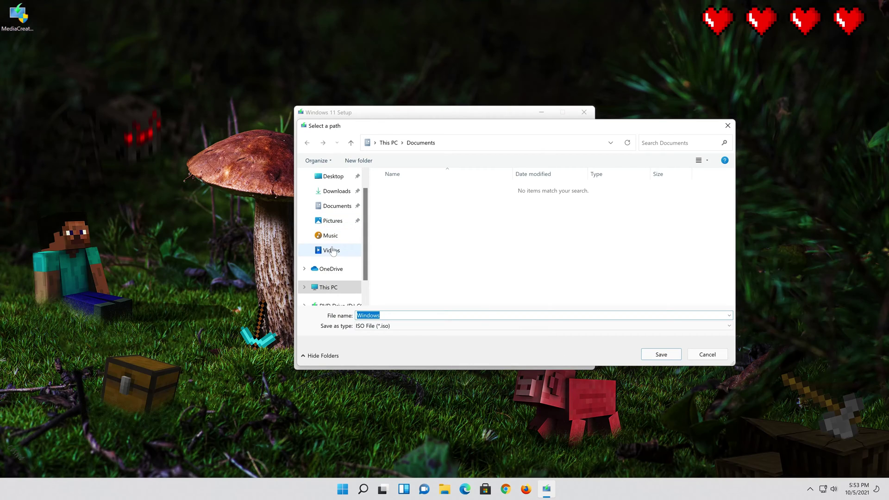
left_click(335, 177)
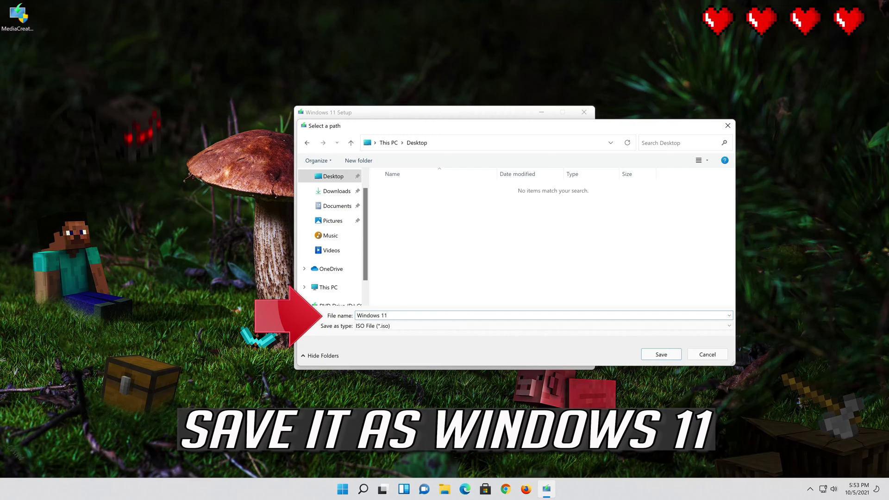
left_click(667, 358)
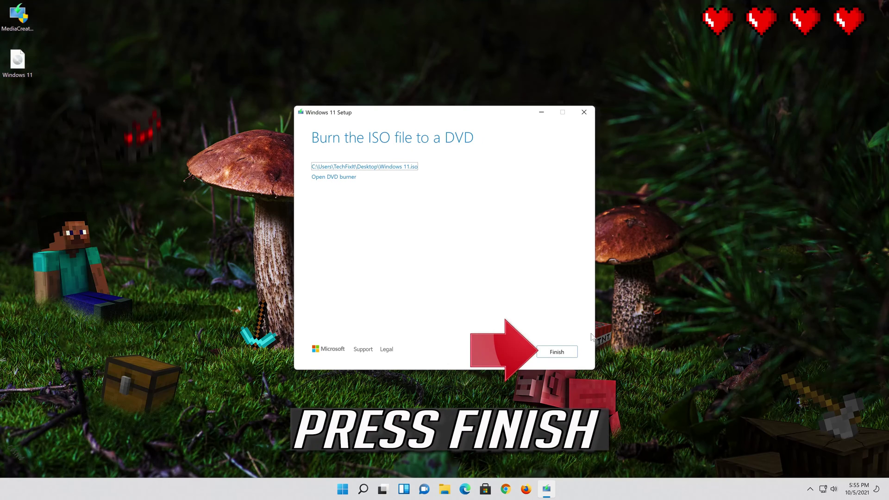
left_click(557, 353)
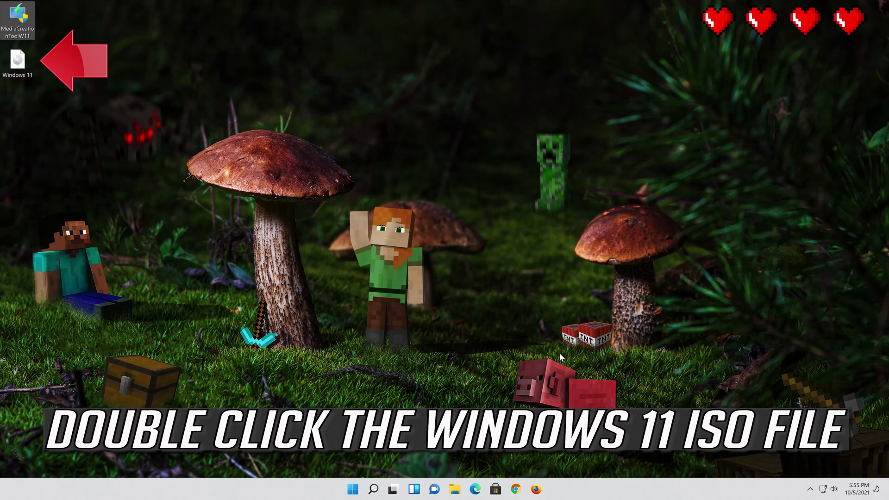
Mount the Windows 11 ISO from the desktop and launch its setup application with permission to make changes, closing the drive's folder window
double_click(19, 60)
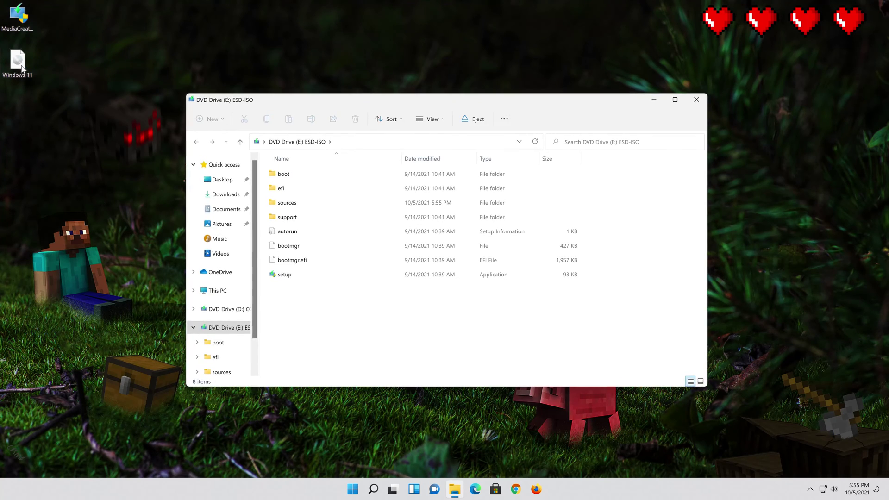
double_click(310, 272)
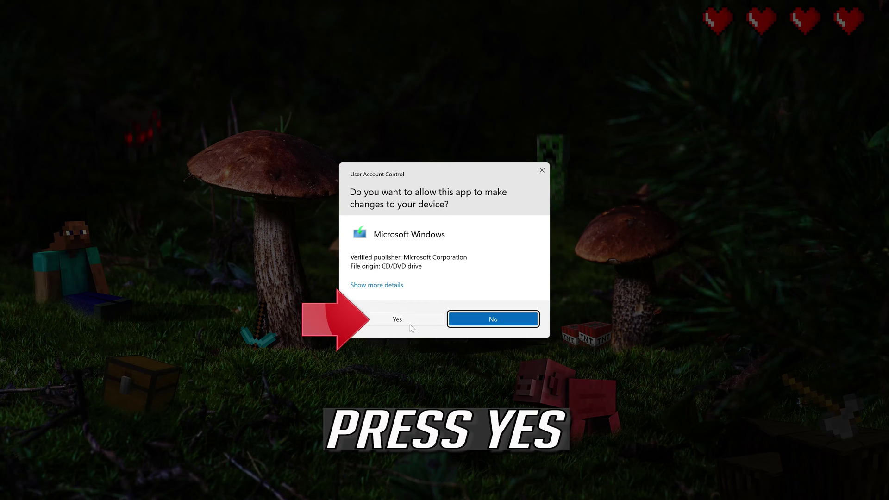
left_click(402, 319)
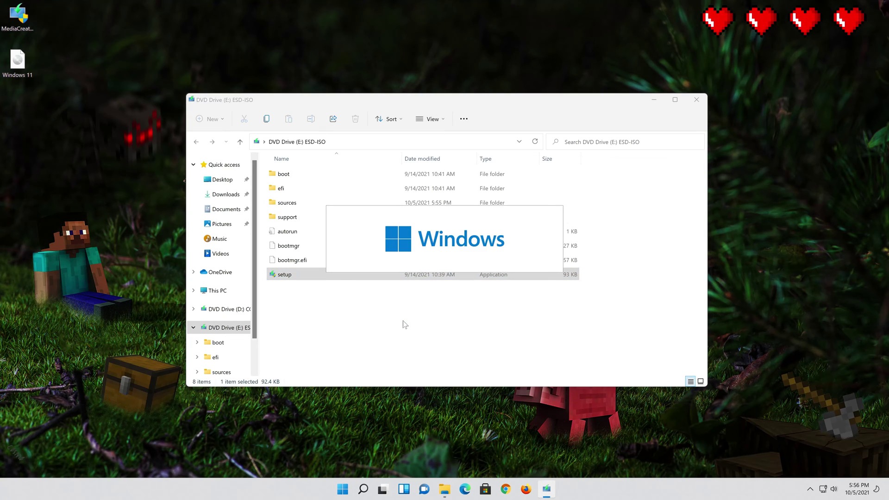
left_click(695, 100)
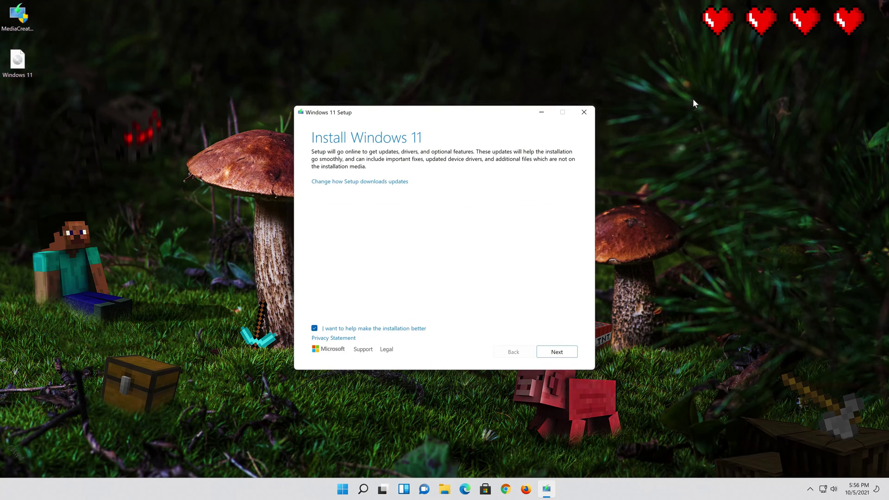
Proceed with the Windows 11 installation and accept the license terms
left_click(565, 357)
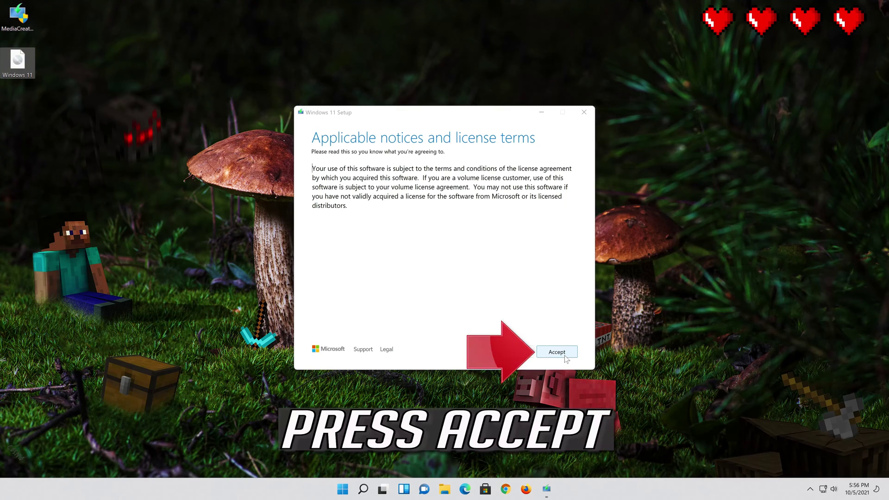
left_click(558, 354)
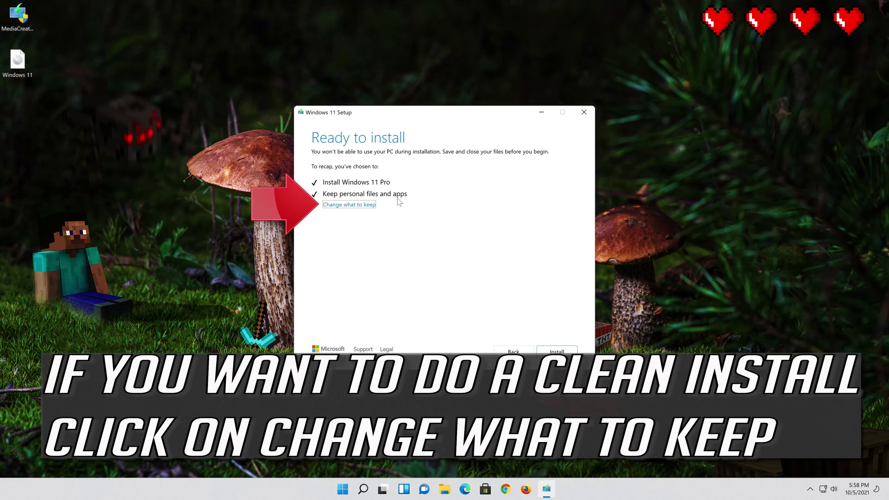
Review what to keep, leave Keep personal files and apps selected, and start the Windows 11 Pro installation
left_click(366, 205)
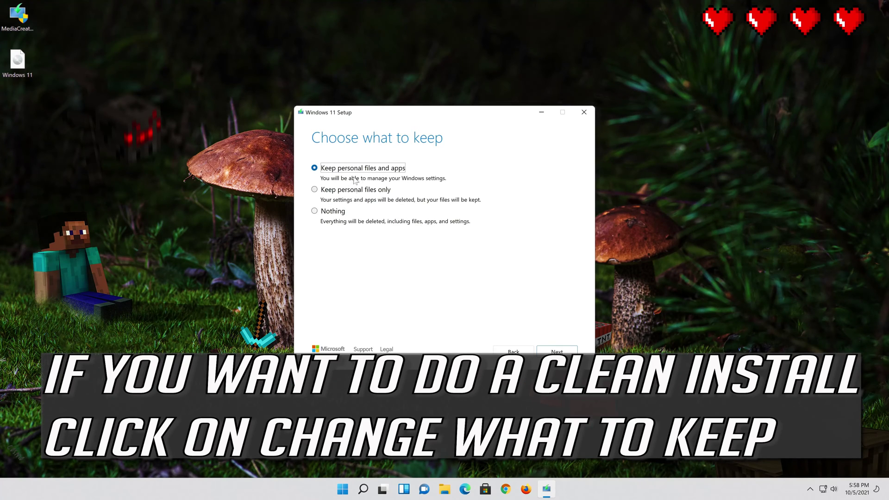
left_click(564, 353)
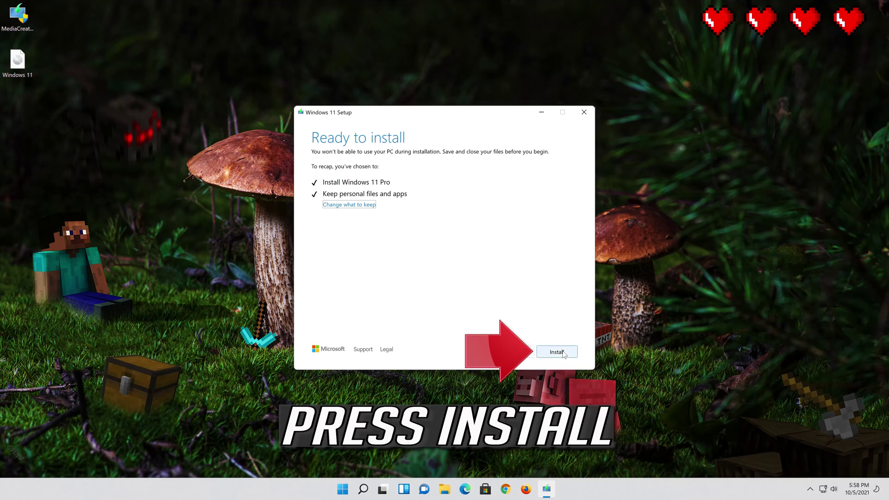
left_click(558, 352)
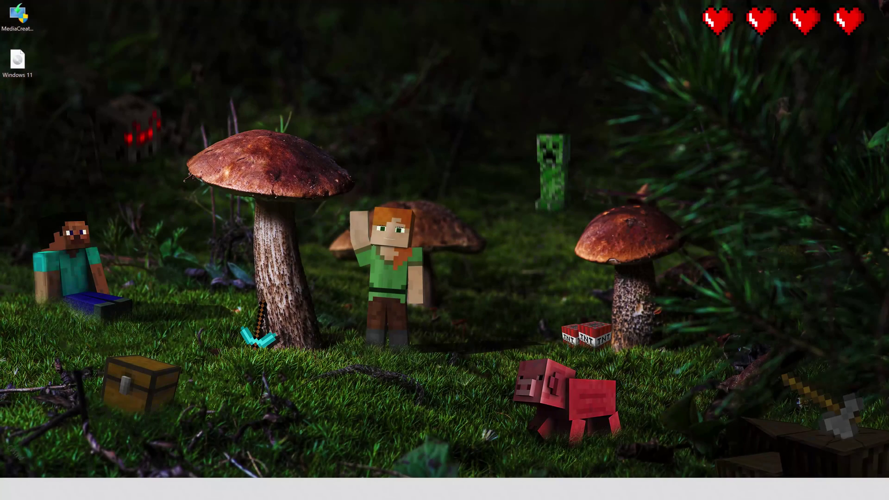
Open File Explorer and eject the DVD drive (D:)
key("super+e")
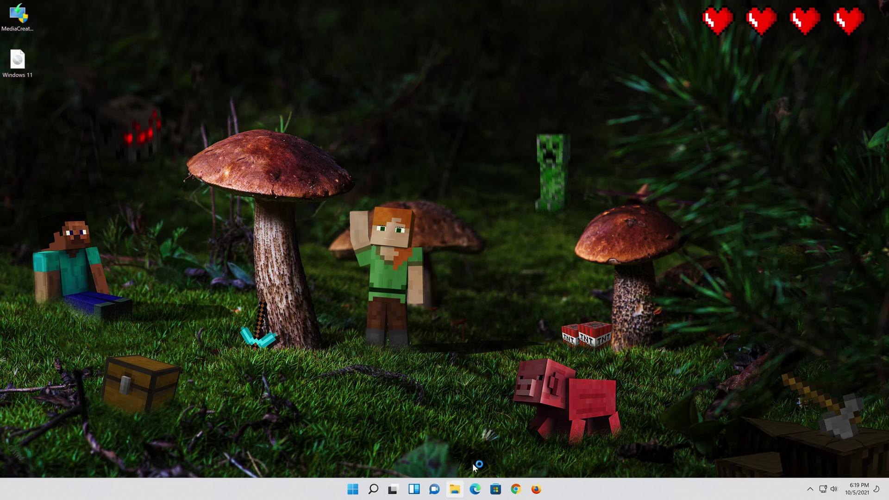
left_click(328, 275)
right_click(328, 275)
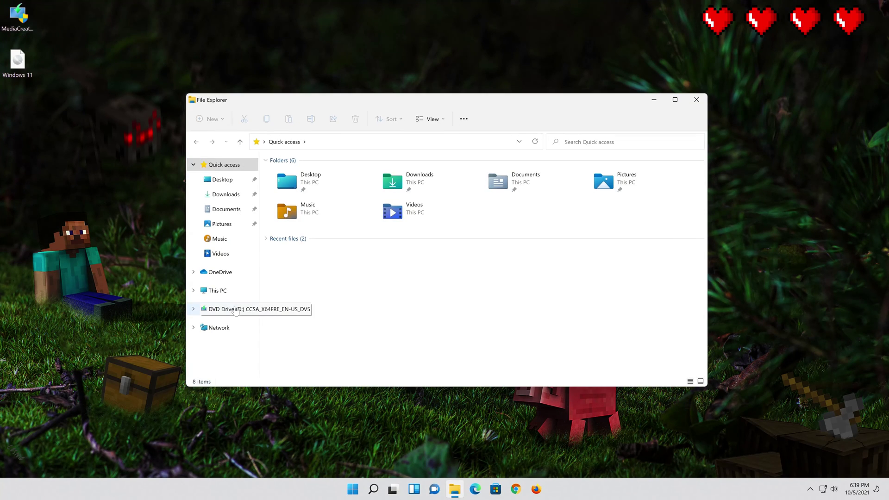
right_click(237, 313)
left_click(304, 375)
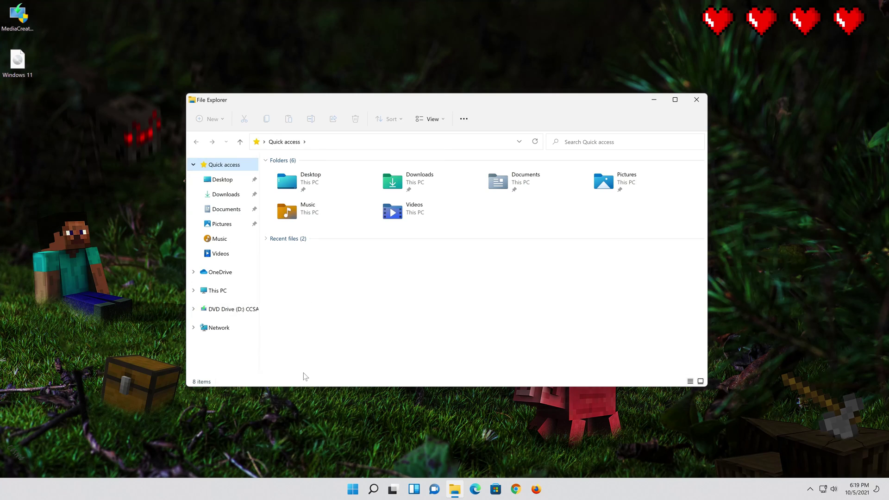